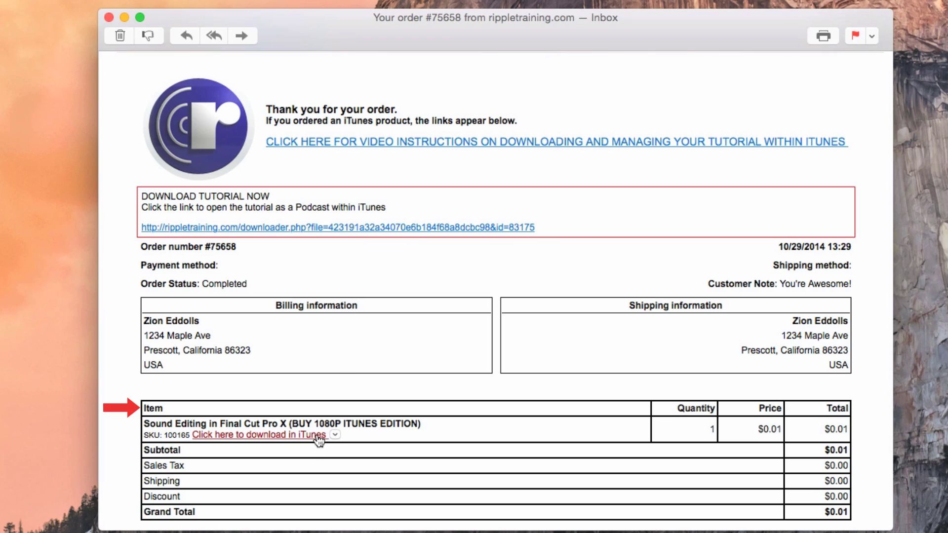
Open the Sound Editing in Final Cut Pro X download link from the order e-mail in iTunes
mouse_move(320, 440)
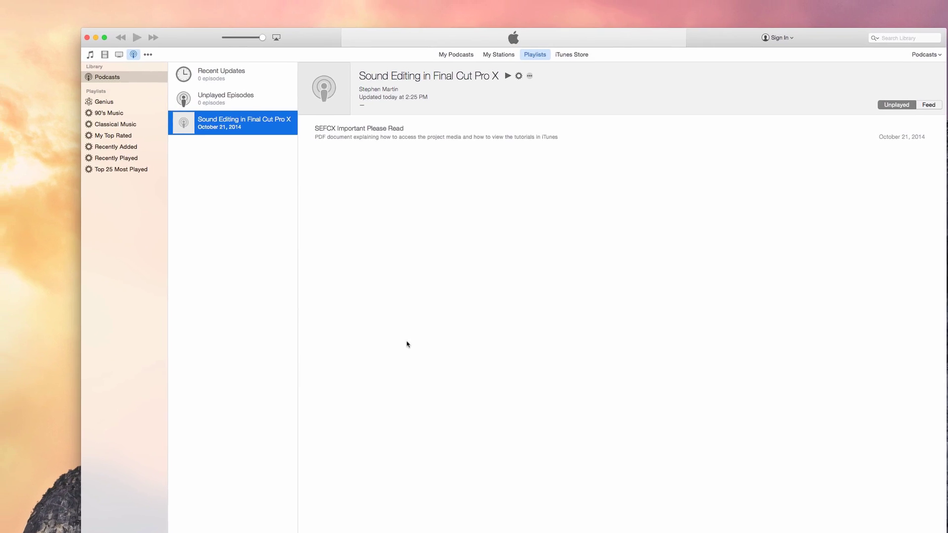
View the version information for iTunes and close its About window
left_click(39, 6)
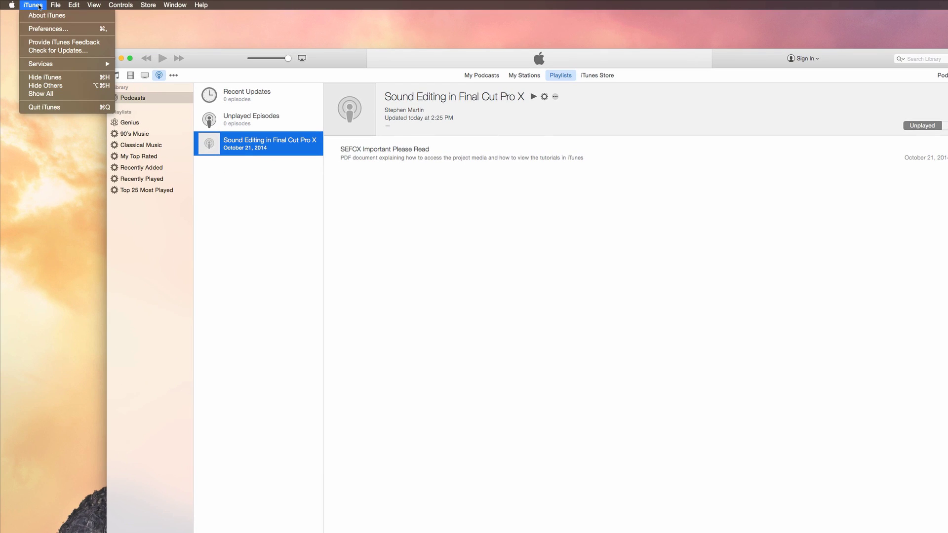
left_click(39, 12)
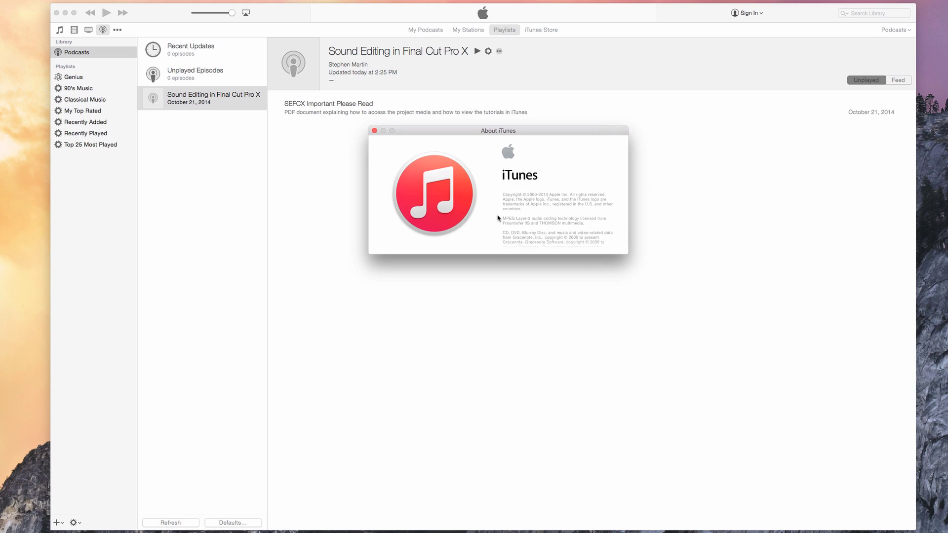
left_click(374, 131)
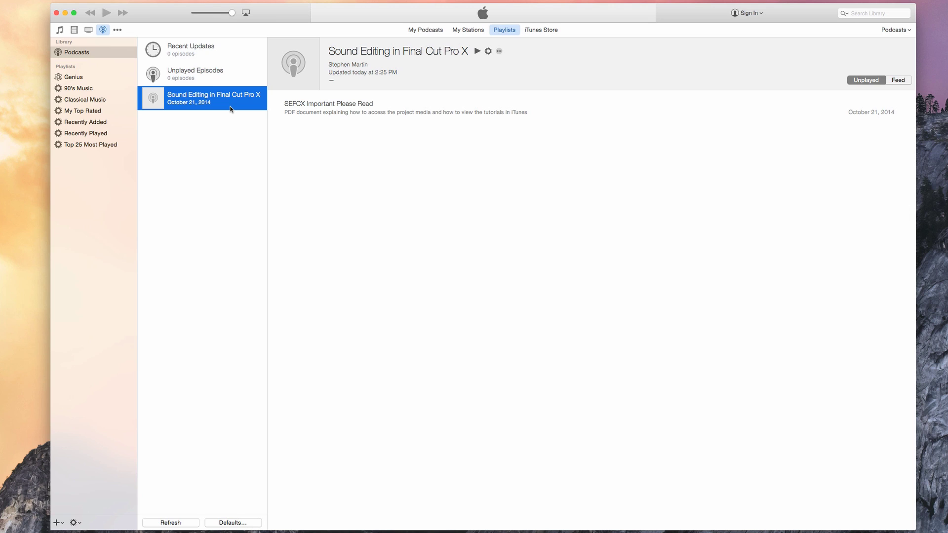
Show the full feed of the Sound Editing in Final Cut Pro X podcast under My Podcasts
left_click(430, 31)
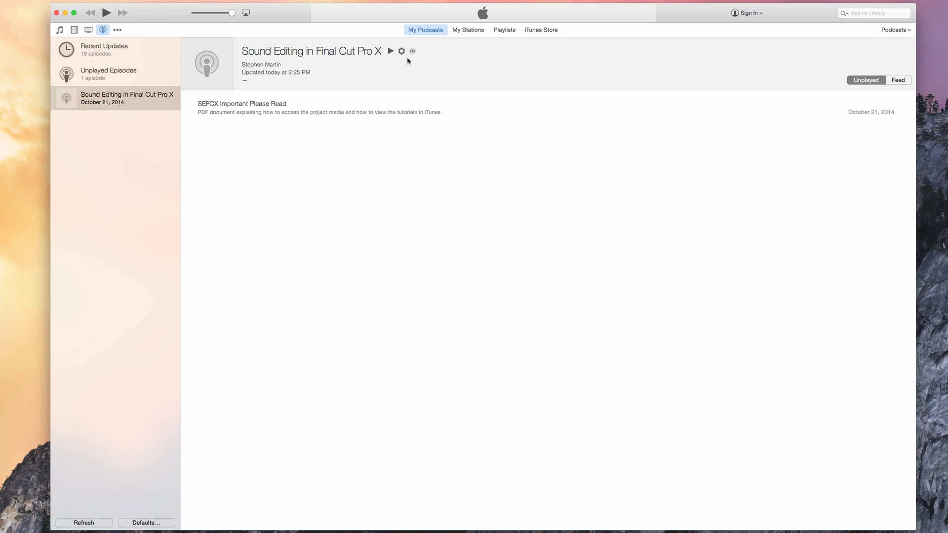
left_click(247, 113)
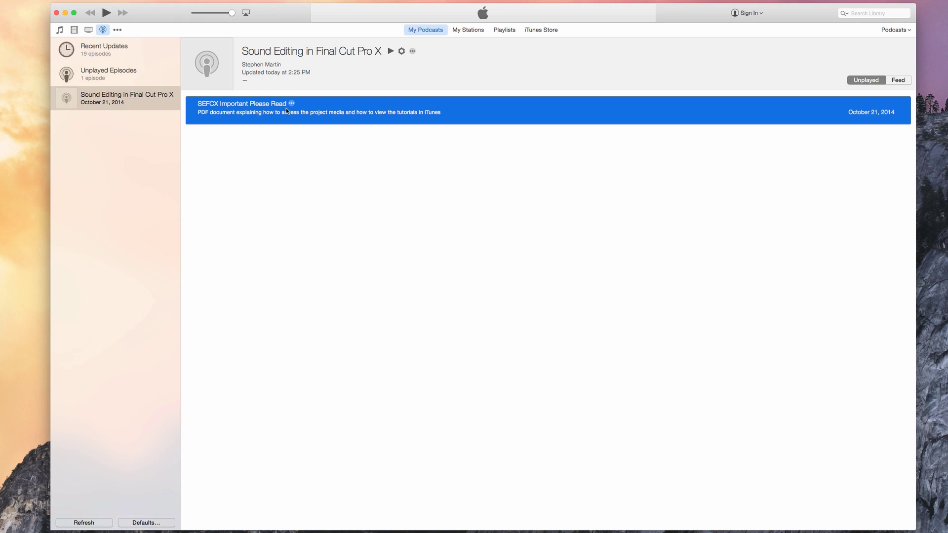
left_click(903, 83)
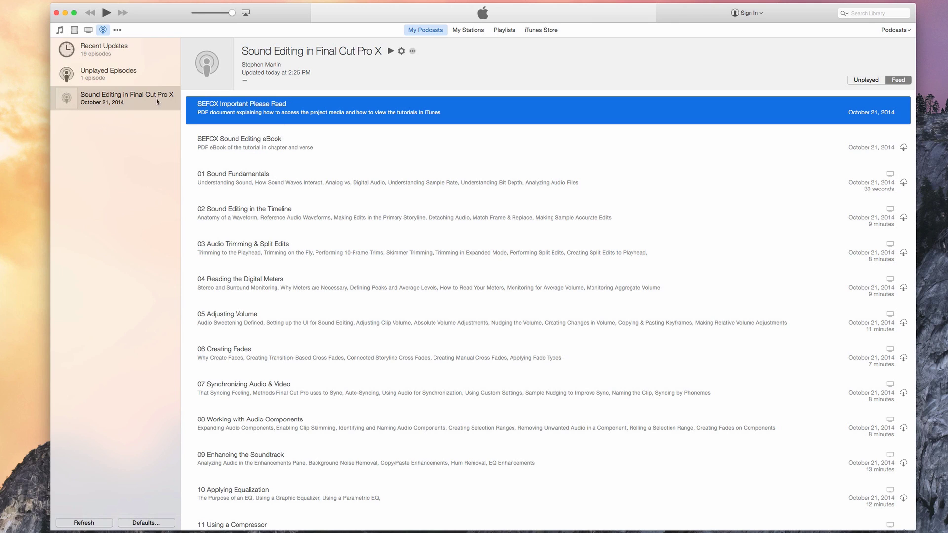
Download all episodes of the Sound Editing in Final Cut Pro X podcast and turn off simultaneous downloads
left_click(113, 98)
right_click(113, 98)
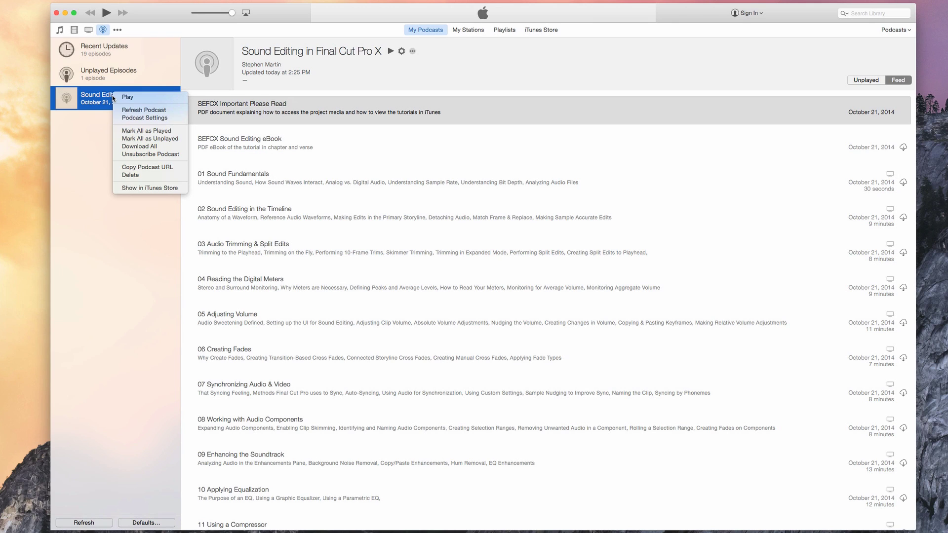
left_click(132, 147)
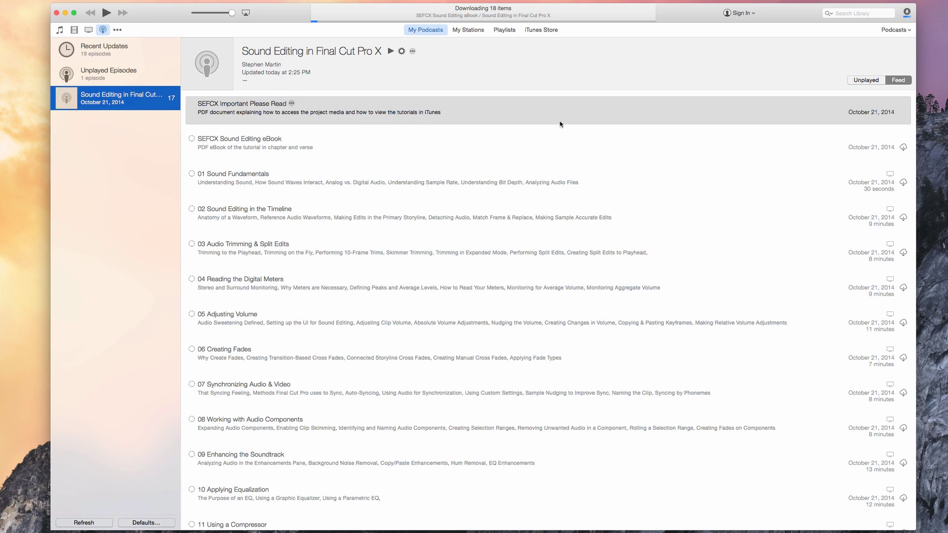
left_click(906, 13)
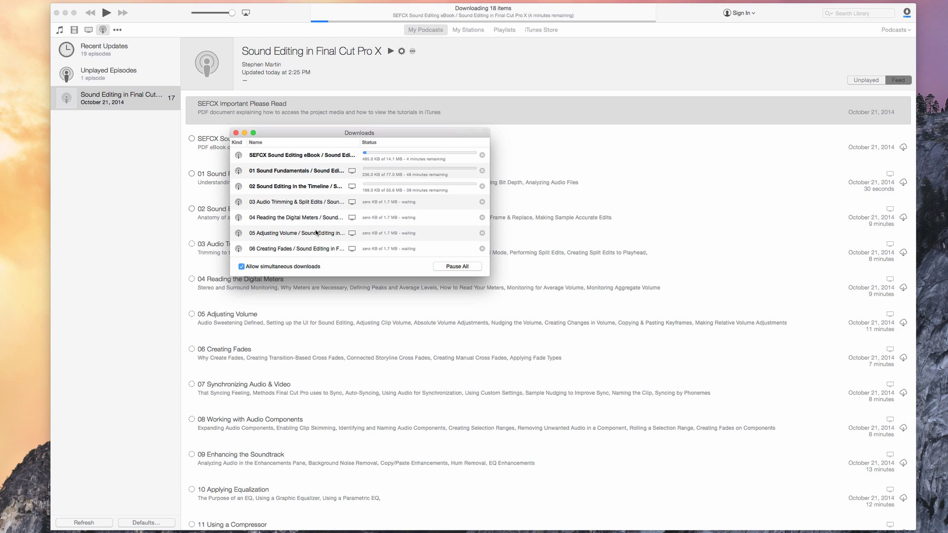
left_click(242, 267)
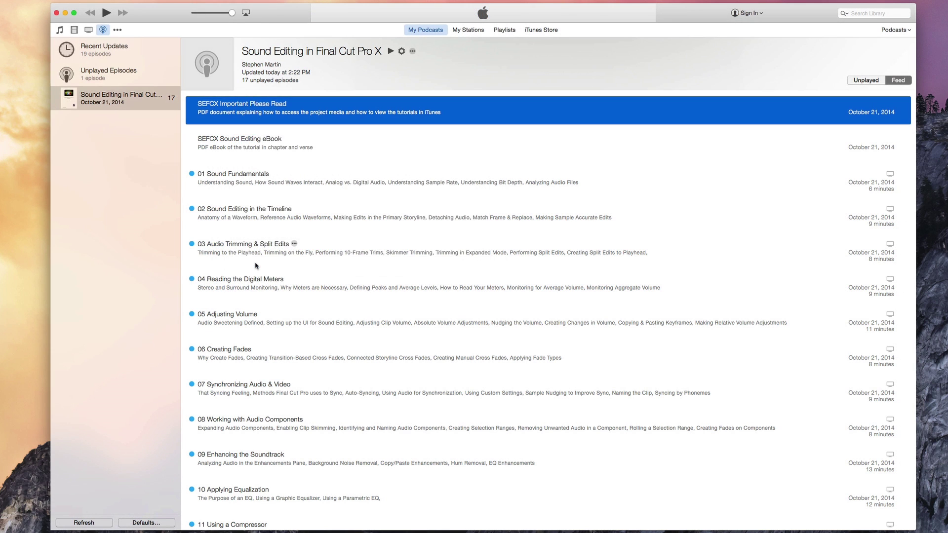
Set Delete Played Episodes to Off in the settings of the Sound Editing in Final Cut Pro X podcast
left_click(401, 51)
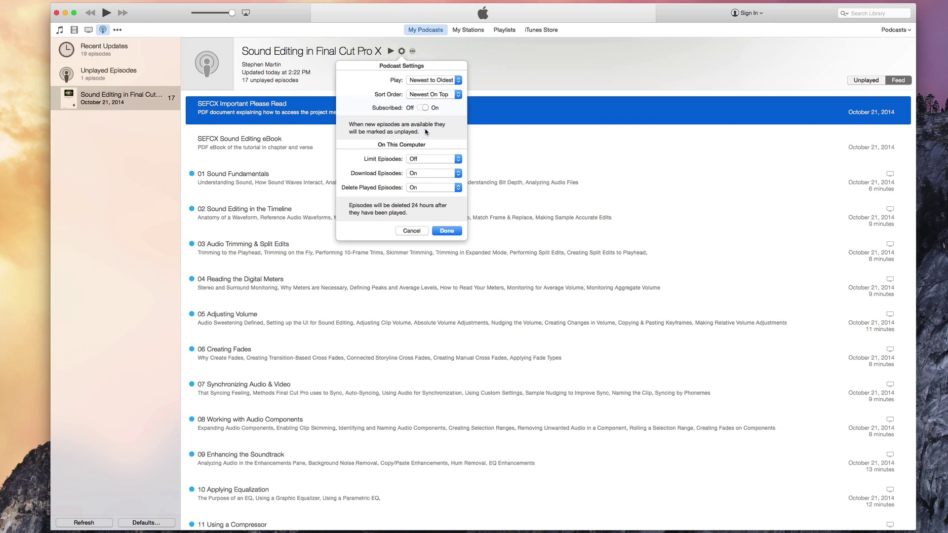
left_click(427, 192)
left_click(425, 197)
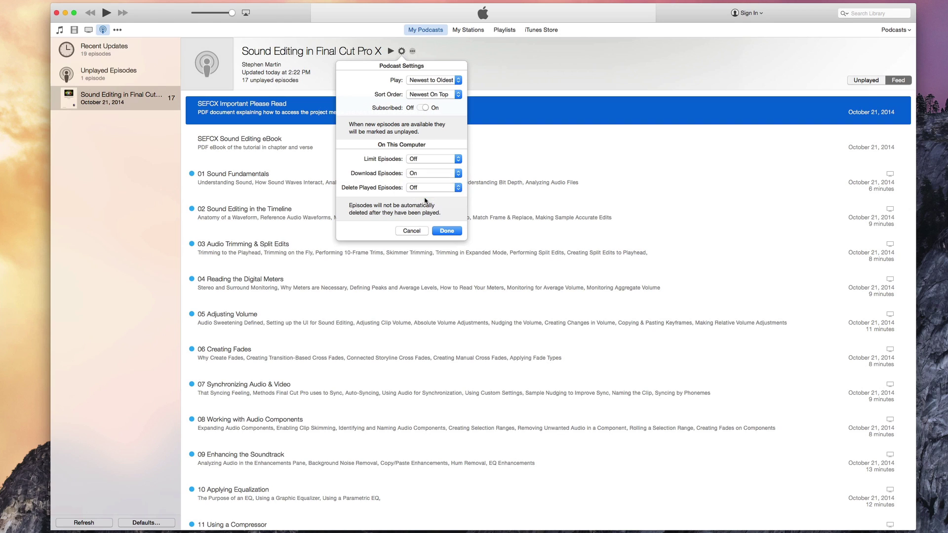
left_click(446, 230)
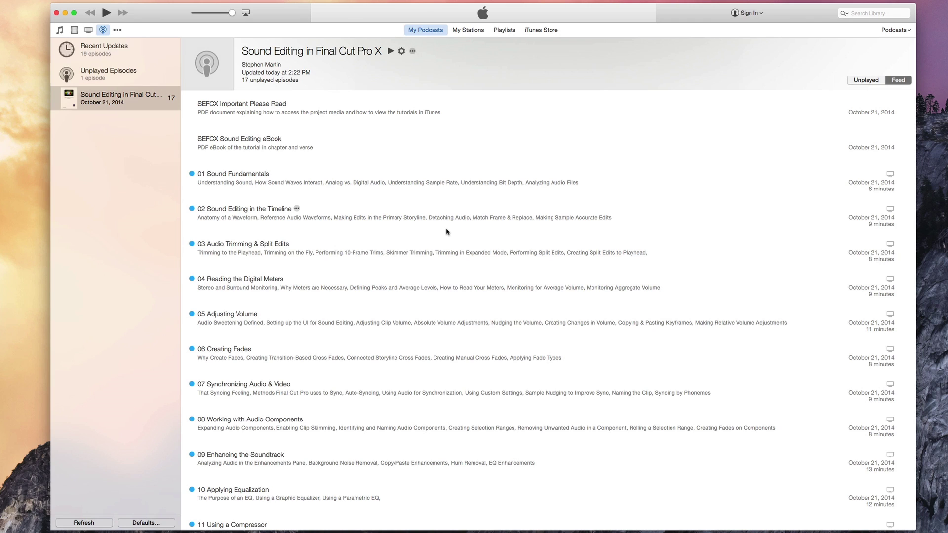
Set Delete Played Episodes to Off in the Podcast Defaults
left_click(145, 523)
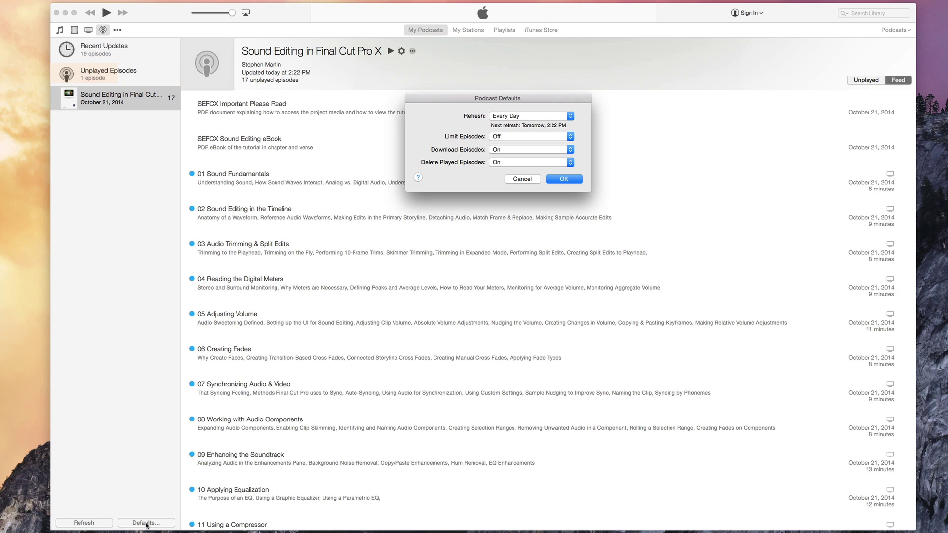
left_click(555, 162)
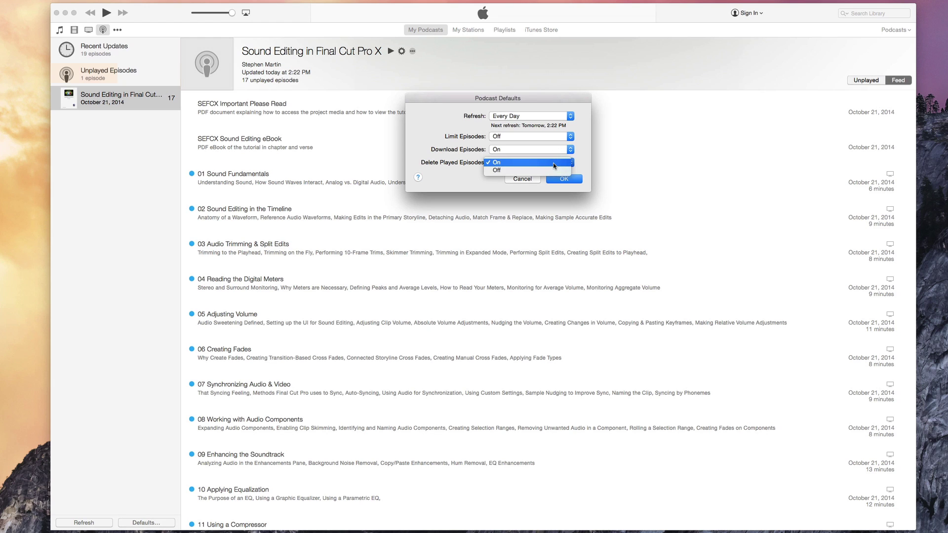
left_click(553, 170)
left_click(564, 179)
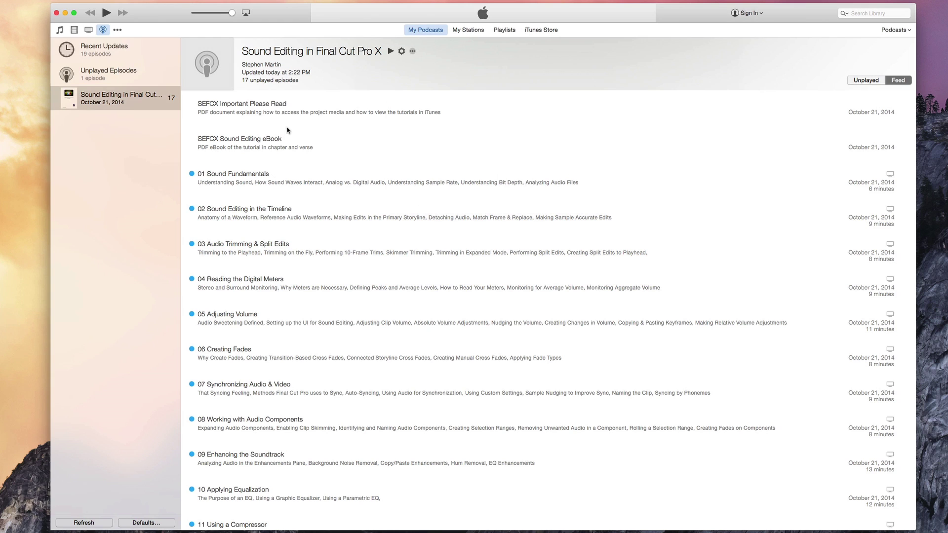
Change the podcast view to Episode List and expand the Sound Editing in Final Cut Pro X podcast
left_click(249, 120)
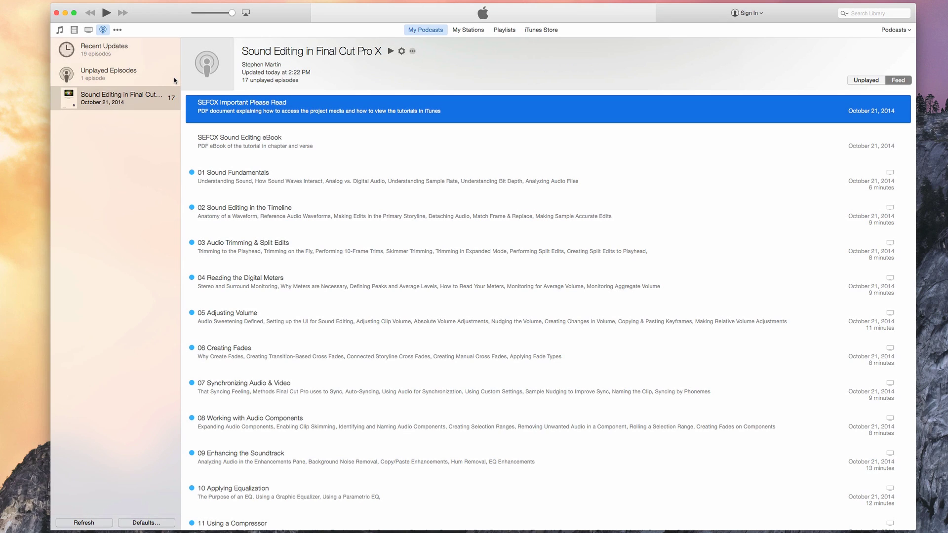
left_click(909, 29)
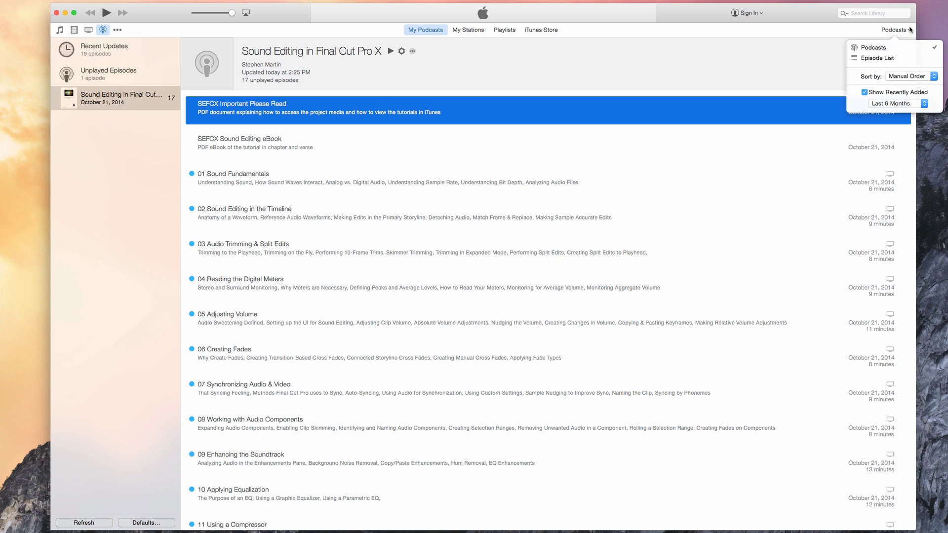
left_click(882, 58)
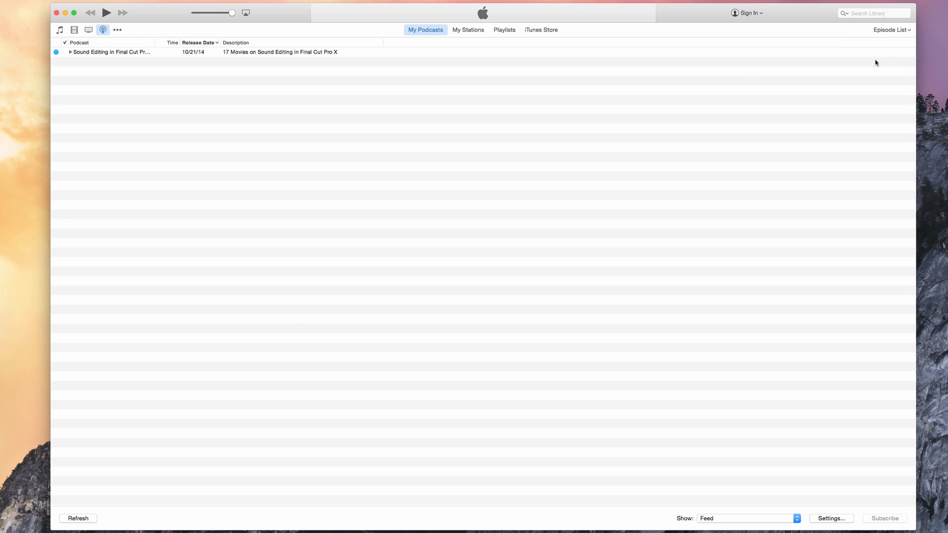
left_click(70, 52)
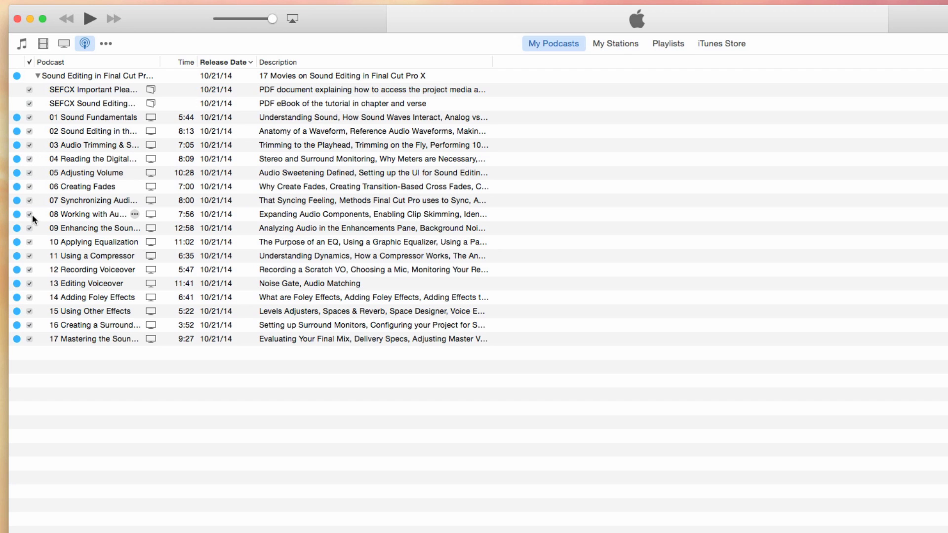
Open the SEFCX Important Please Read PDF, review its instructions for accessing the tutorial files, and close it
double_click(111, 90)
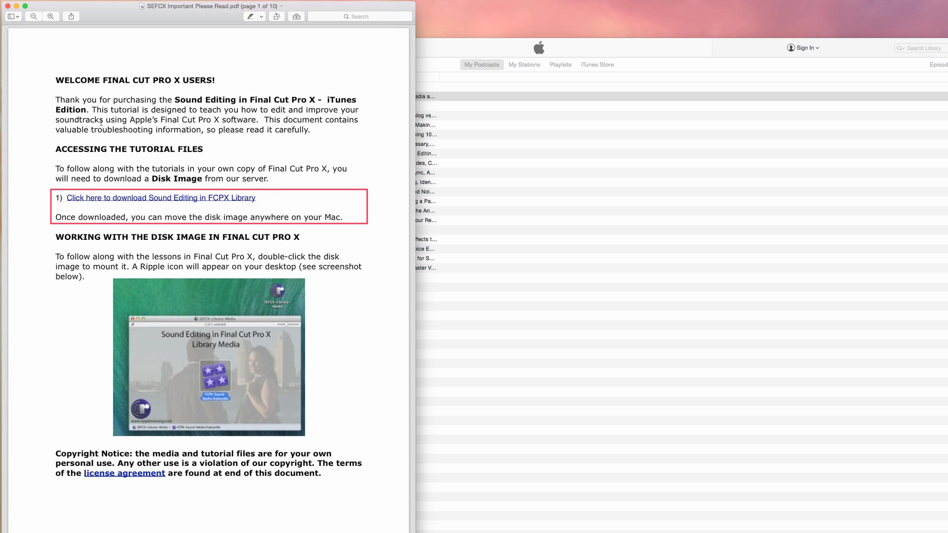
left_click(8, 7)
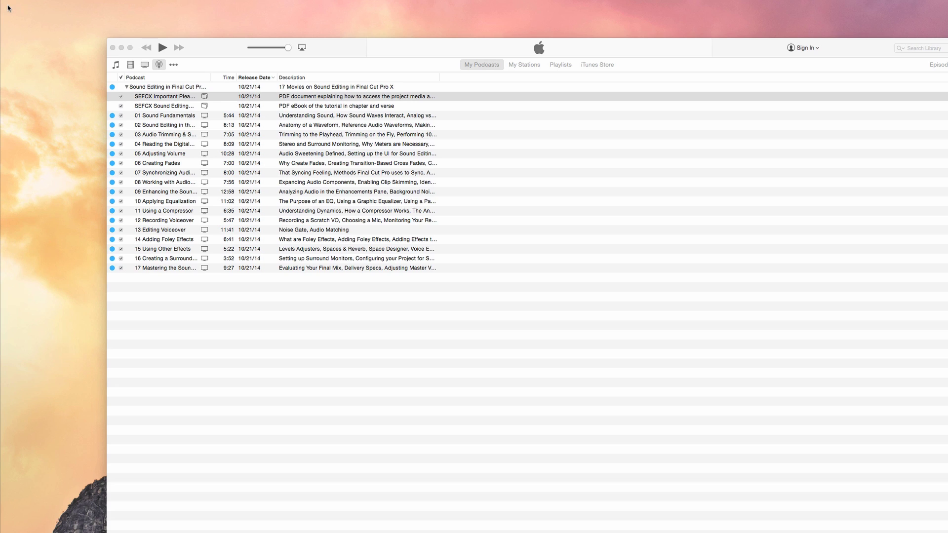
Open the SEFCX Sound Editing eBook, go to Lesson 9 from the table of contents, and close the document after reading
left_click(178, 106)
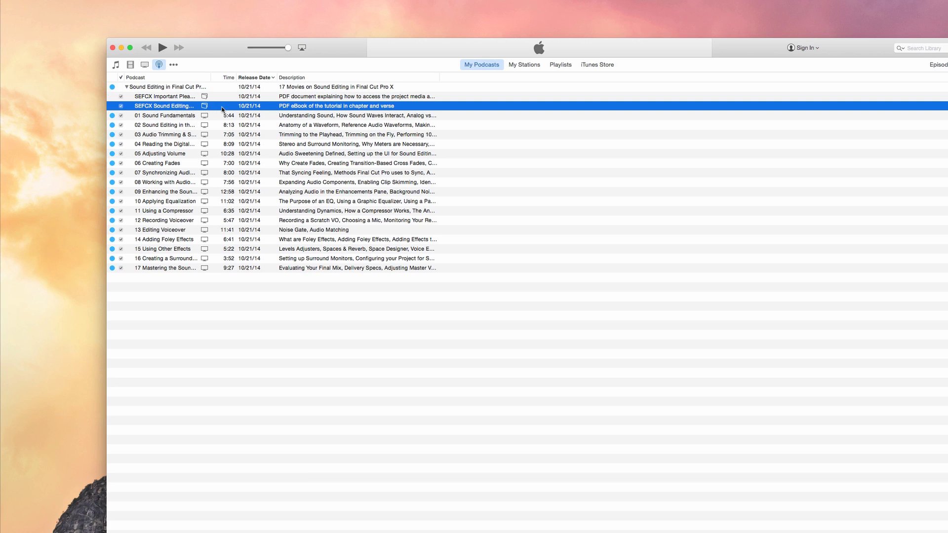
double_click(192, 107)
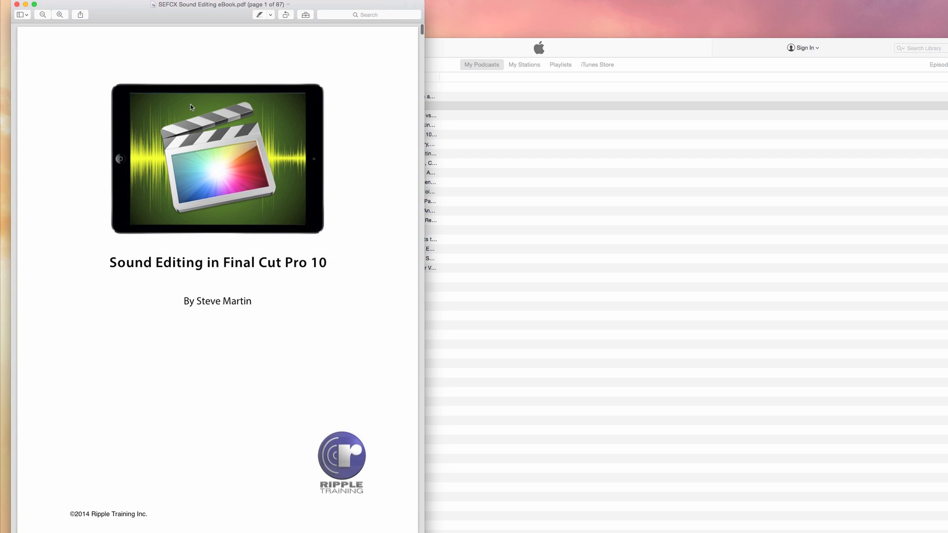
scroll(353, 146, "down", 10)
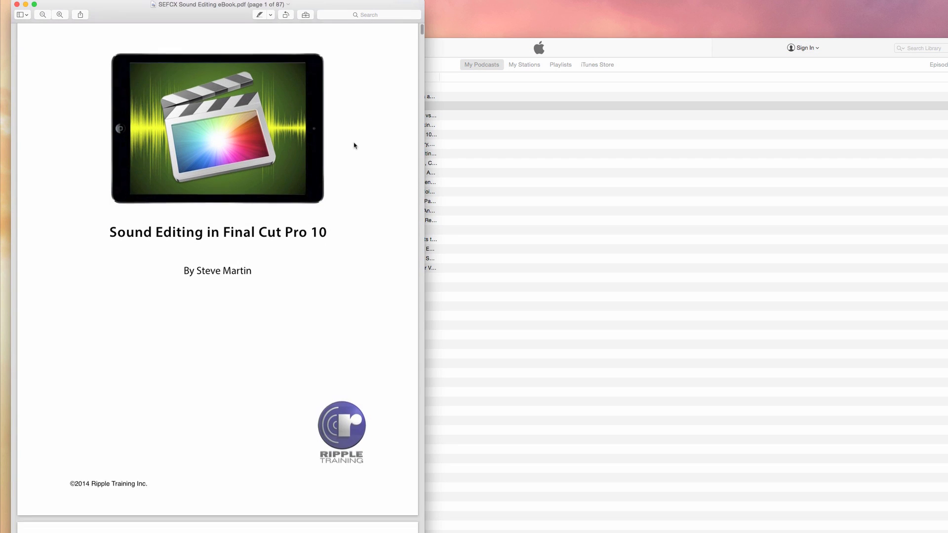
scroll(354, 146, "down", 5)
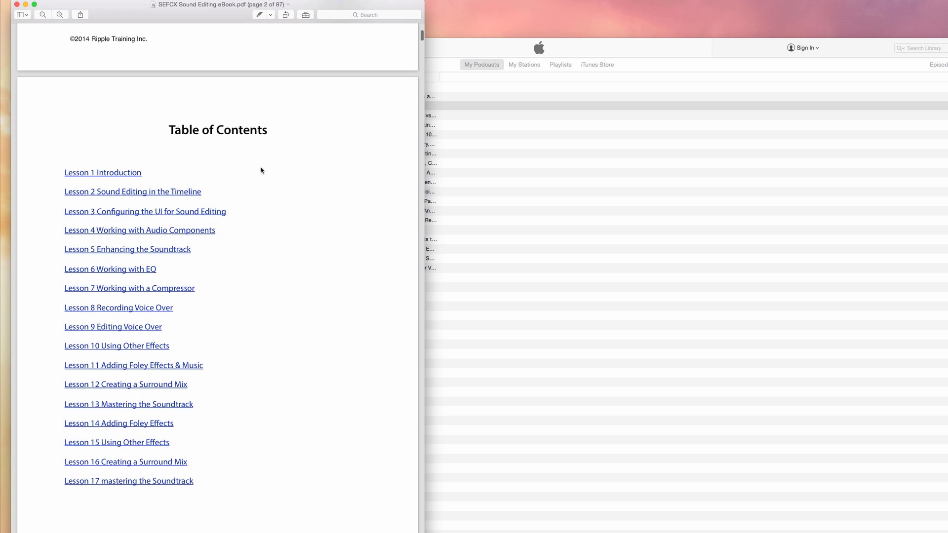
left_click(125, 328)
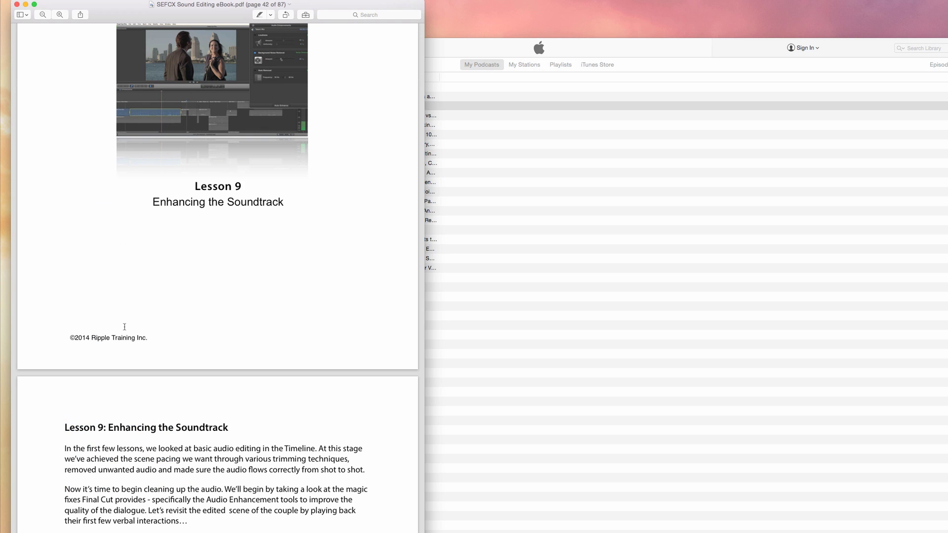
scroll(143, 318, "down", 6)
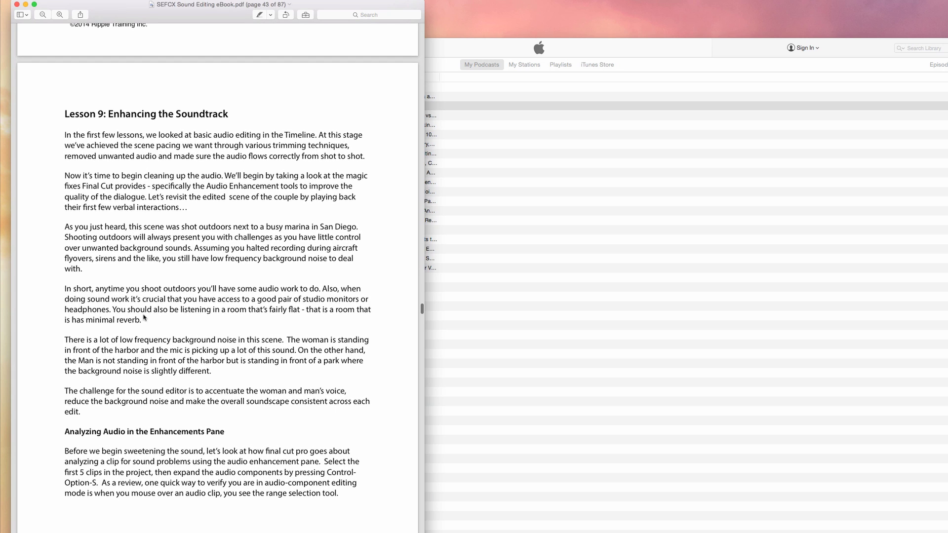
left_click(17, 5)
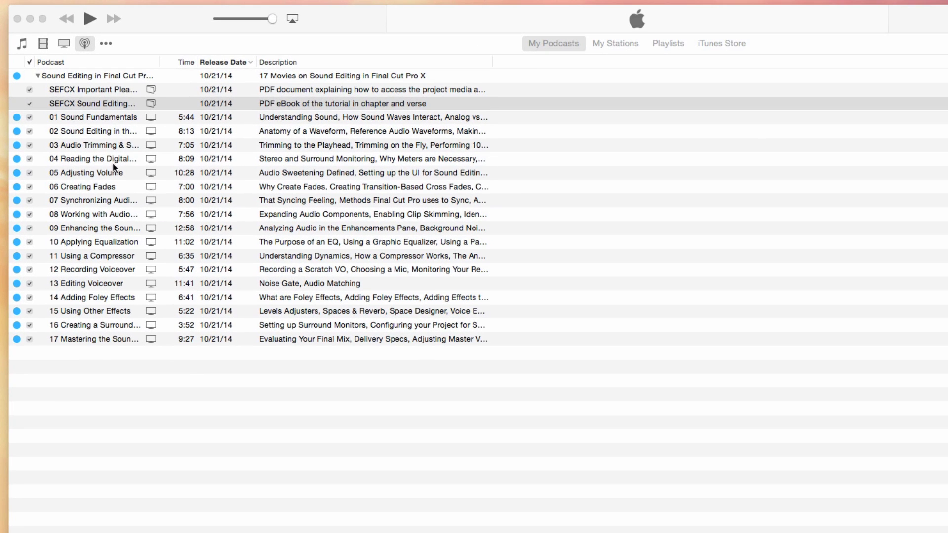
Select the 01 Sound Fundamentals episode in the episode list
left_click(133, 117)
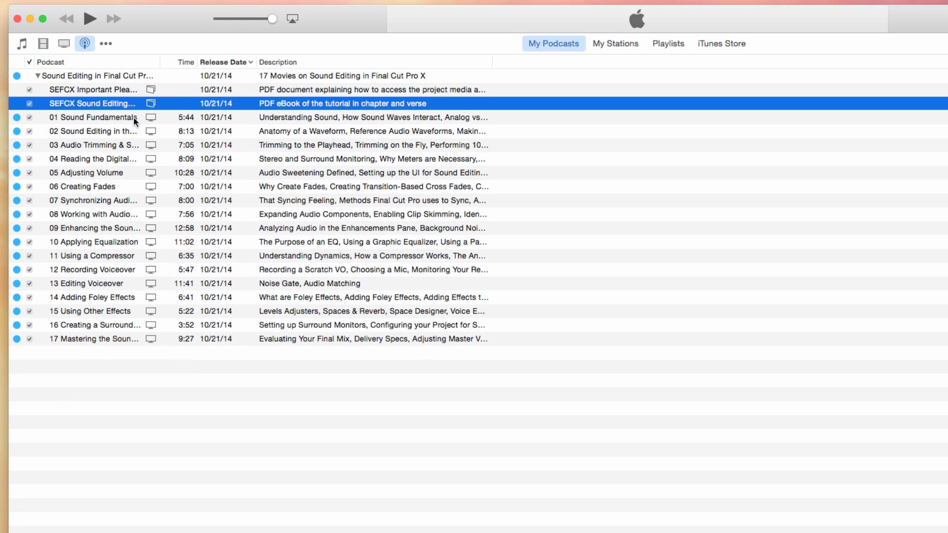
left_click(133, 117)
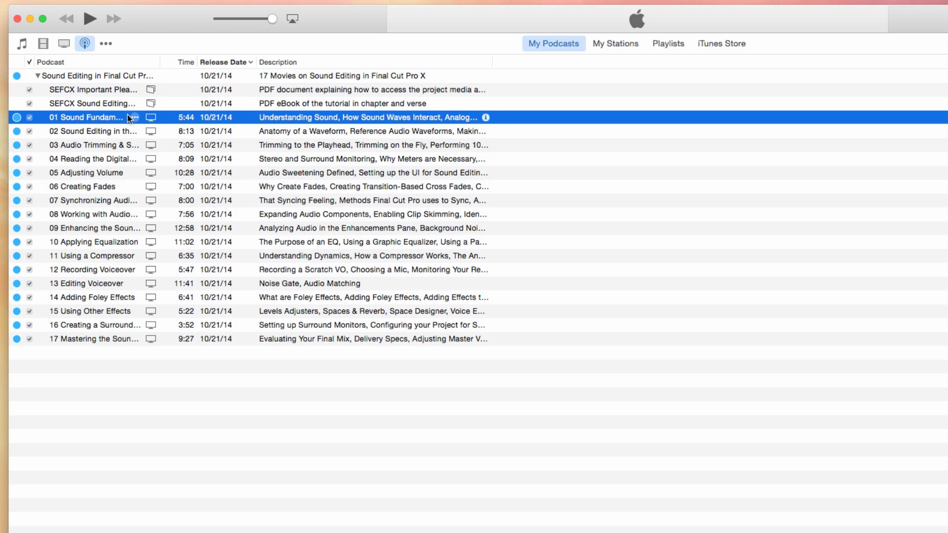
Create a playlist from the Sound Editing in Final Cut Pro X podcast, allowing mixed music and video, and finish editing it
left_click(681, 44)
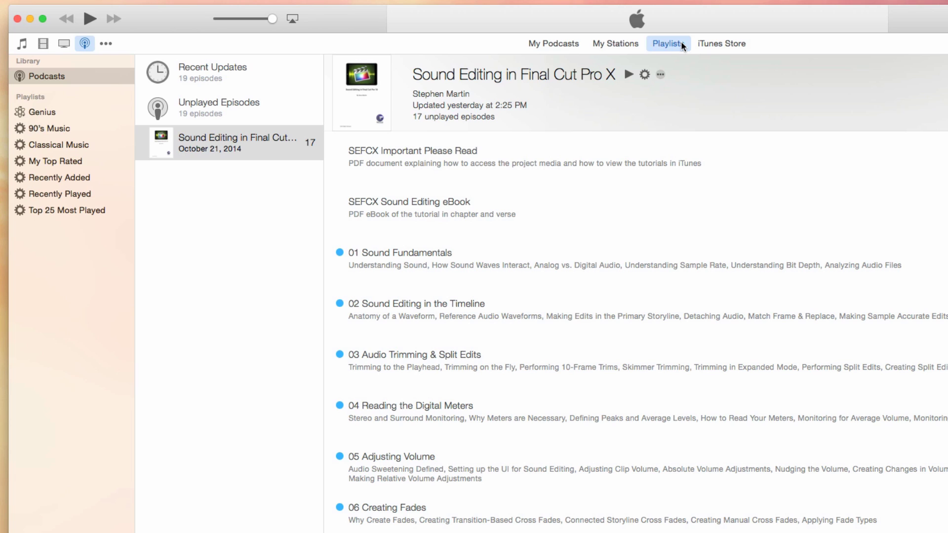
left_click(222, 153)
left_click_drag(222, 150, 32, 99)
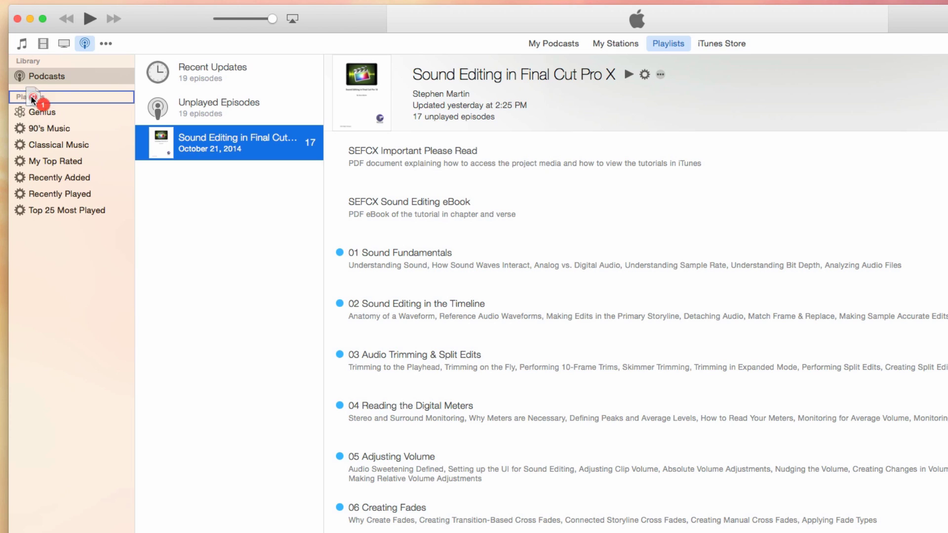
left_click_drag(31, 98, 31, 96)
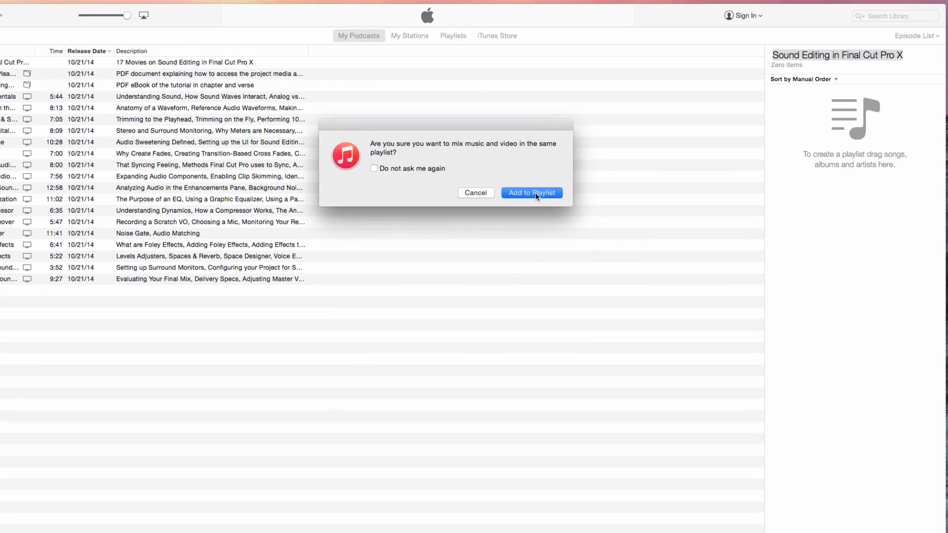
left_click(535, 193)
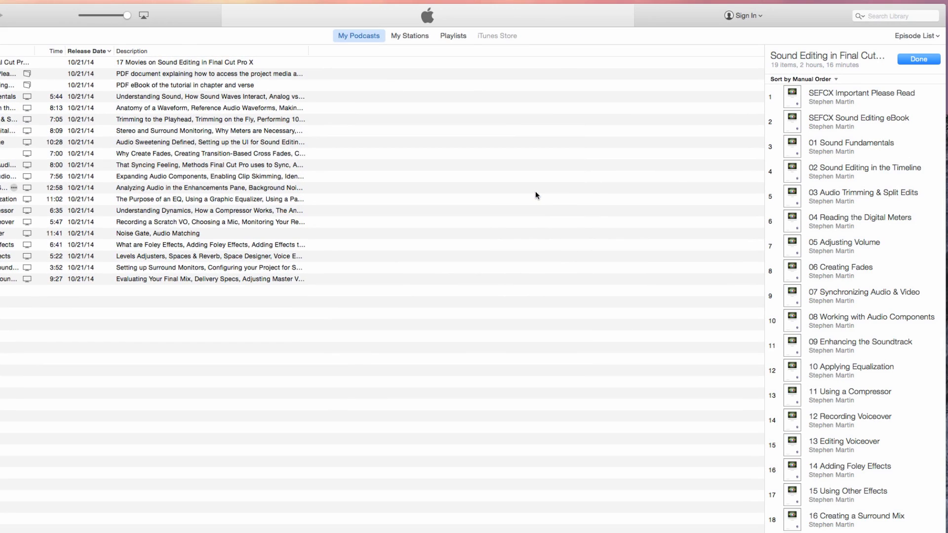
left_click(927, 61)
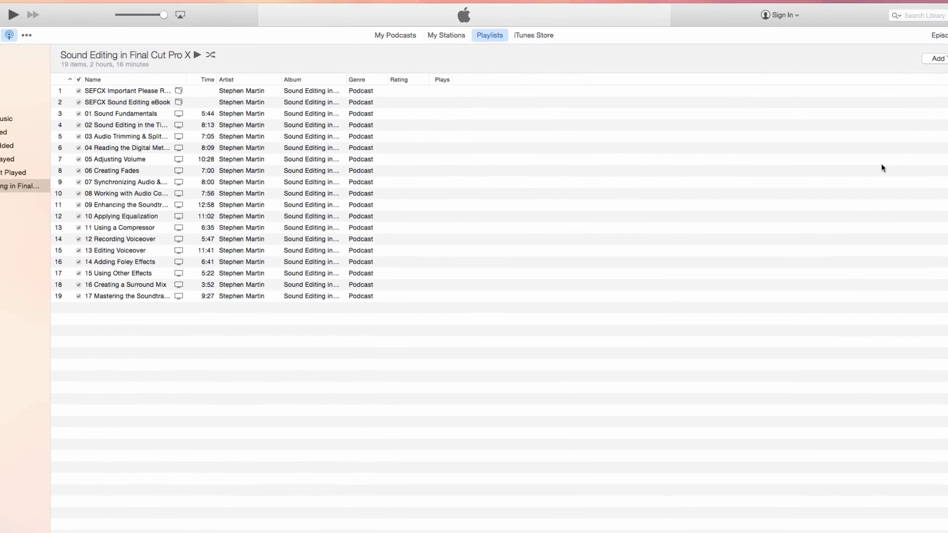
Rename the Sound Editing in Final Cut Pro X playlist as Awesome Sound Editing Playlist
left_click(29, 187)
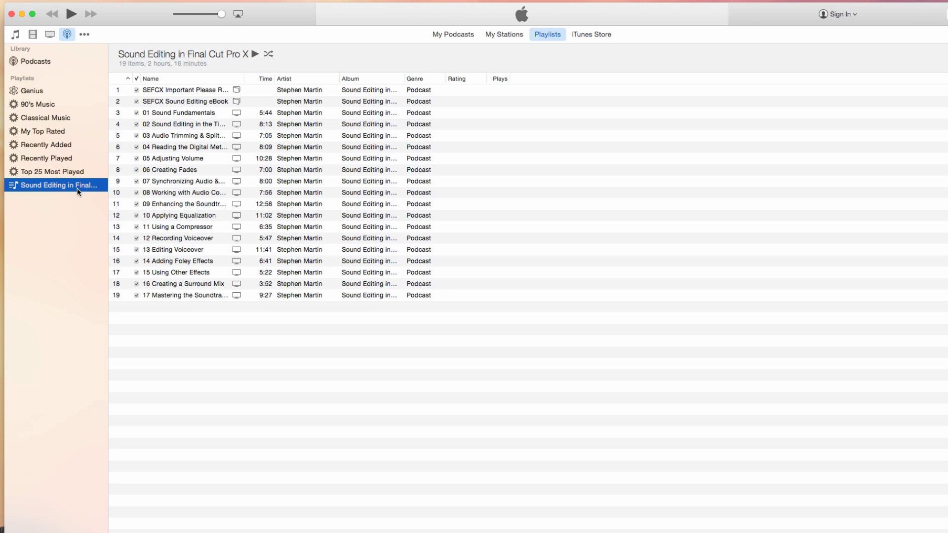
left_click(54, 185)
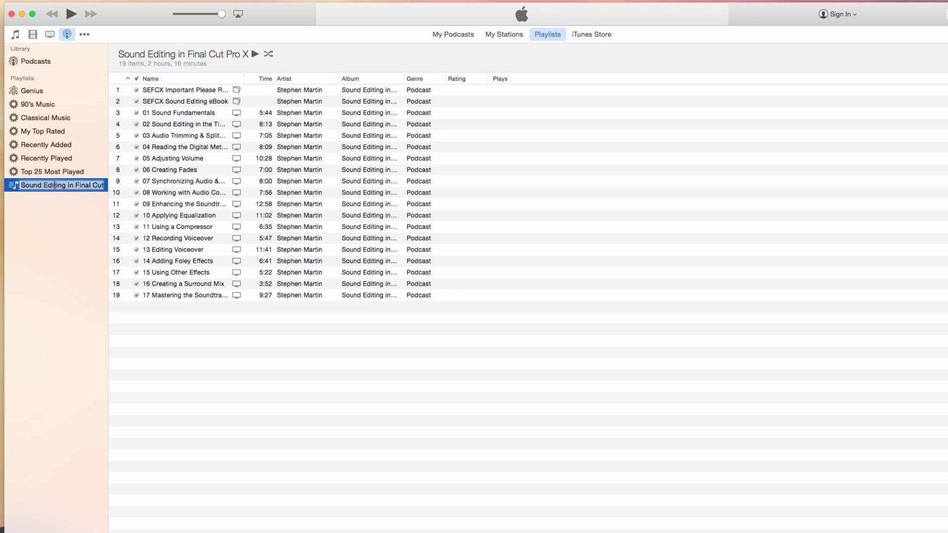
type("Awesome Sound Edi")
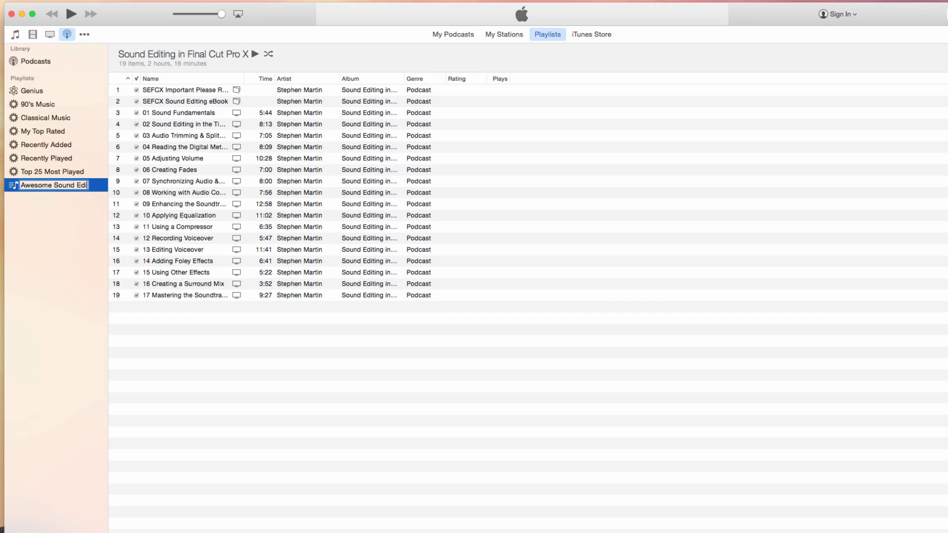
type("ting Playlist")
key("Return")
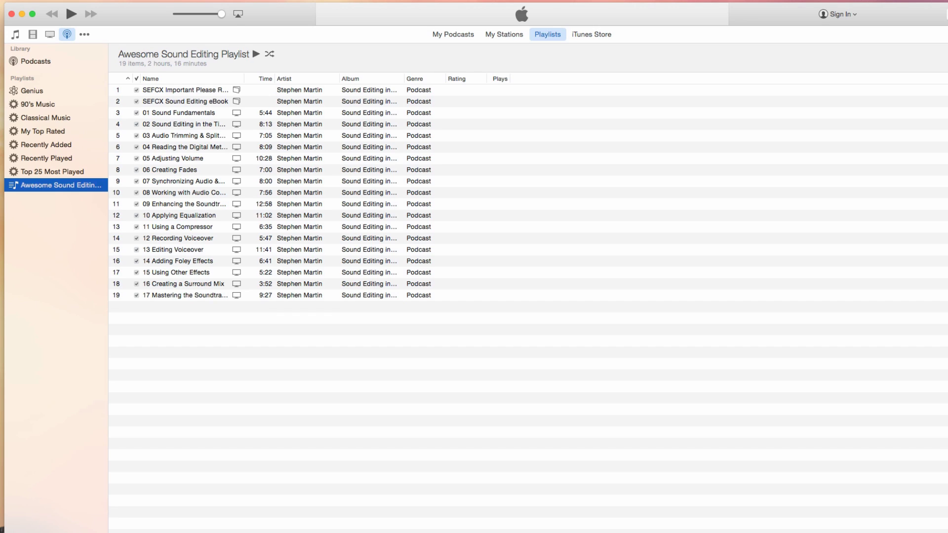
Swap the 01 Sound Fundamentals and 03 Audio Trimming & Split Edits episodes in the playlist and restore their original order
mouse_move(183, 116)
left_mouse_down()
mouse_move(190, 135)
mouse_move(186, 113)
left_mouse_up()
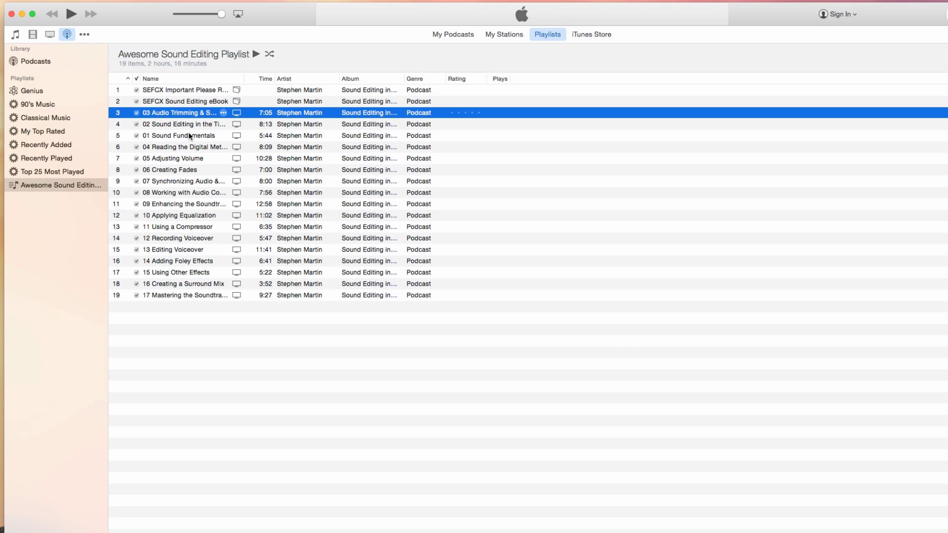
mouse_move(189, 137)
left_mouse_down()
mouse_move(188, 113)
mouse_move(181, 140)
left_mouse_up()
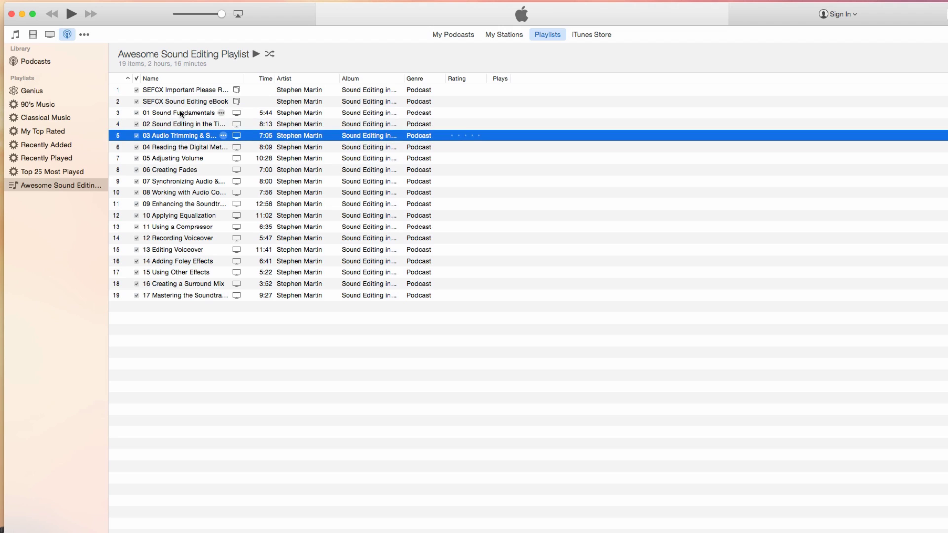
Play the 03 Audio Trimming & Split Edits episode, pause it and look through its chapter list
double_click(173, 136)
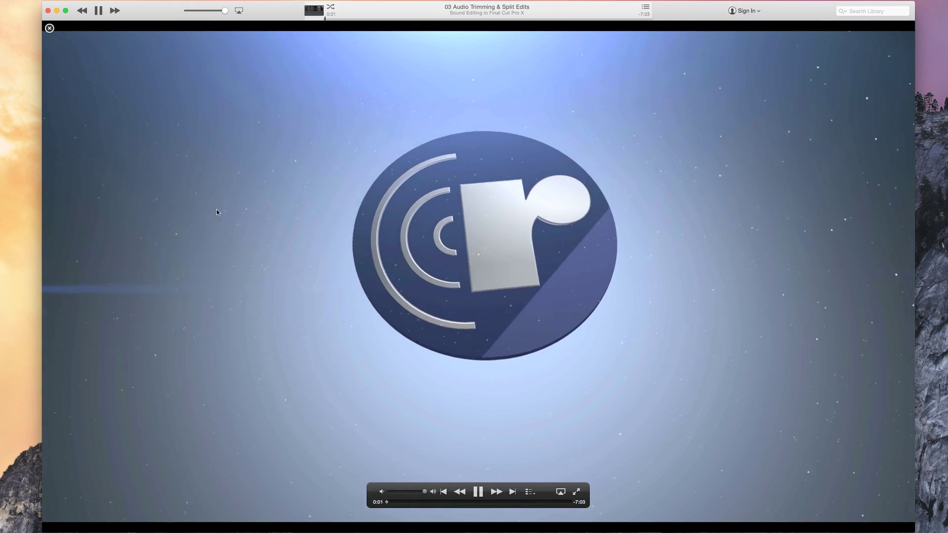
left_click(482, 495)
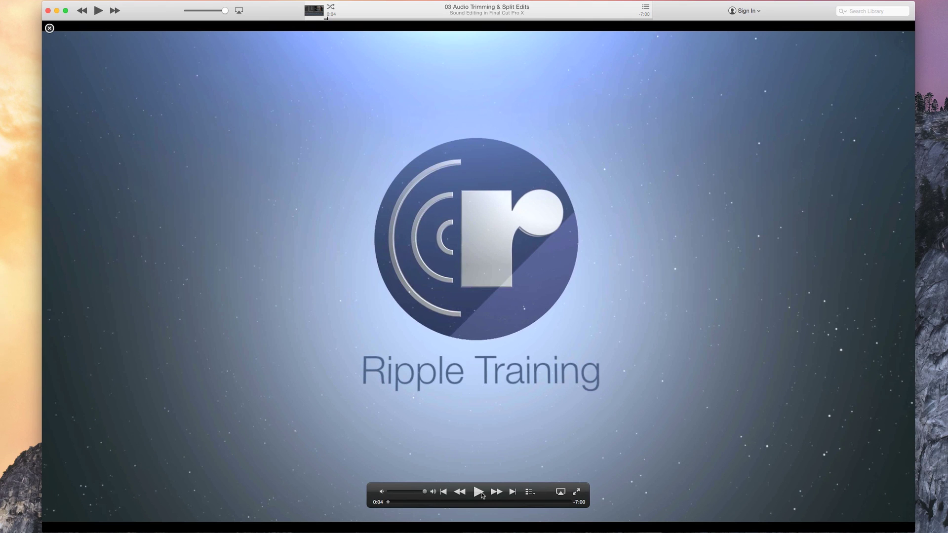
left_click(531, 493)
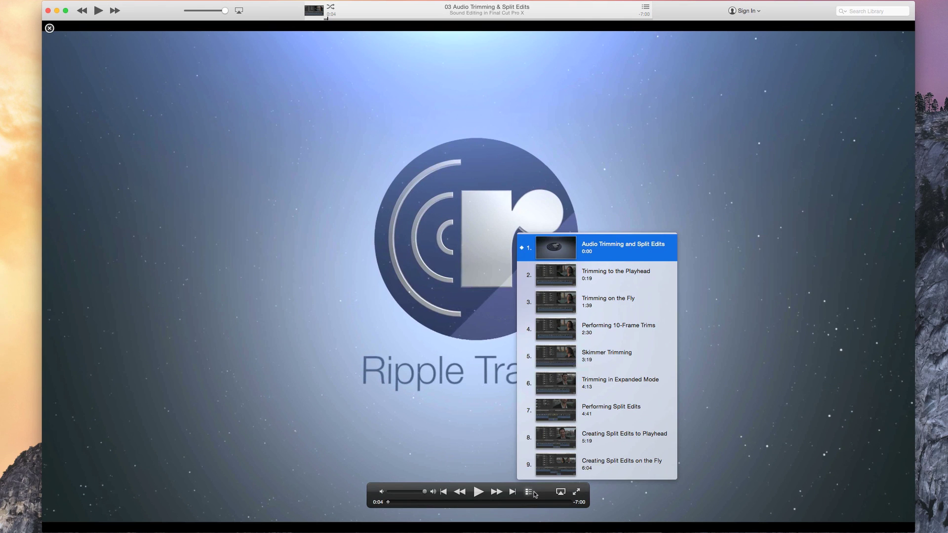
left_click(535, 494)
Check the AirPlay output devices offered for the video and close the player
left_click(562, 492)
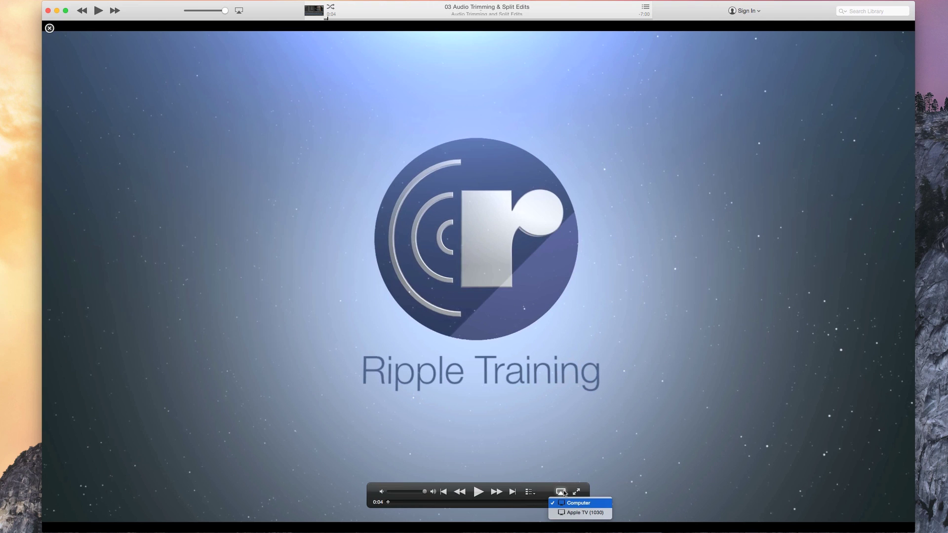
left_click(564, 490)
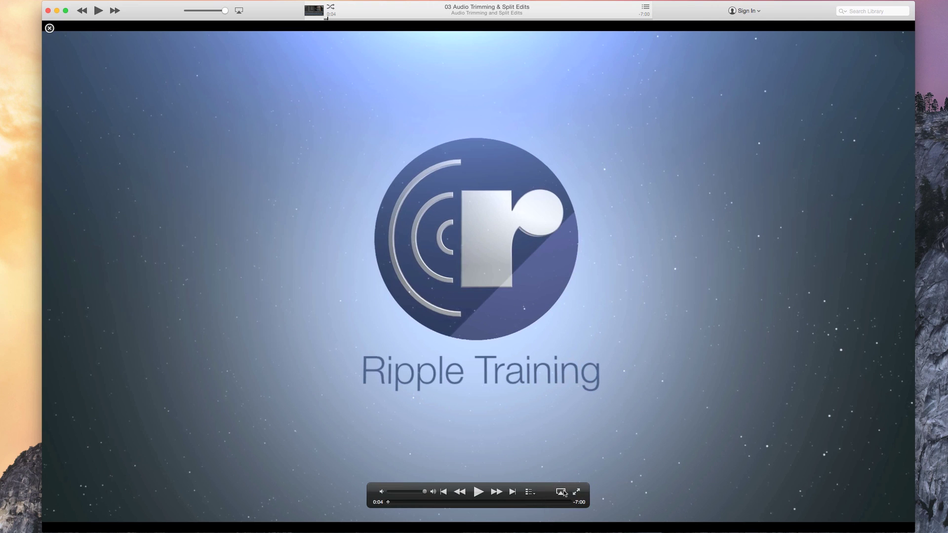
key("Escape")
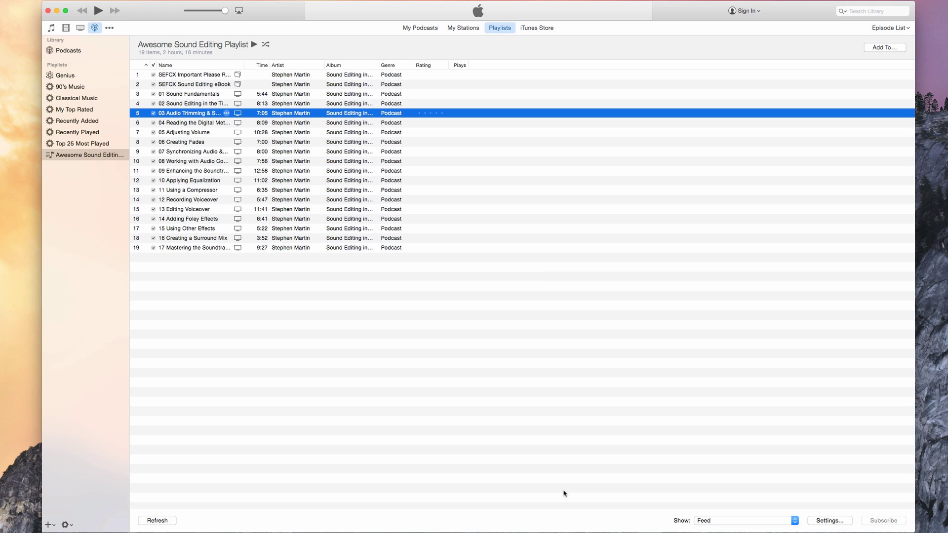
Start burning the Awesome Sound Editing Playlist to disc using the Data CD format
left_click(55, 157)
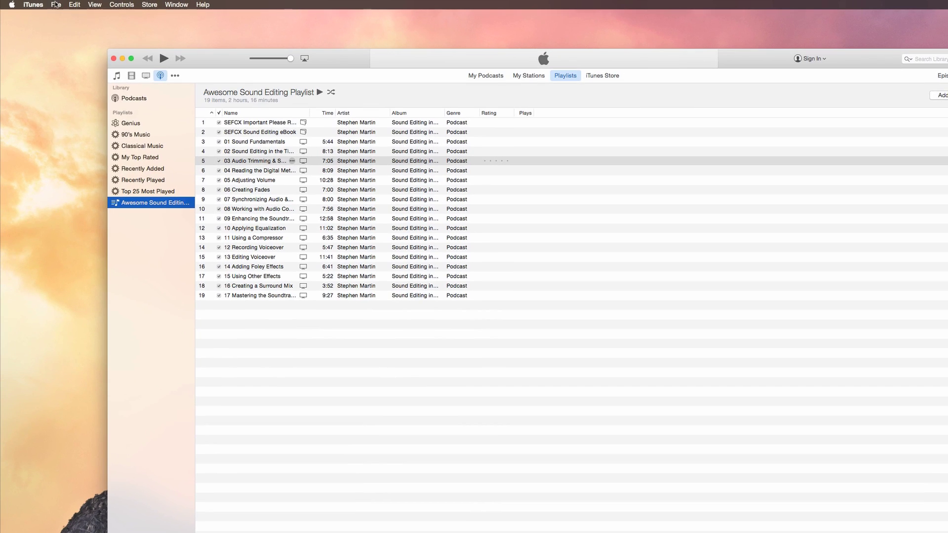
left_click(0, 0)
left_click(69, 53)
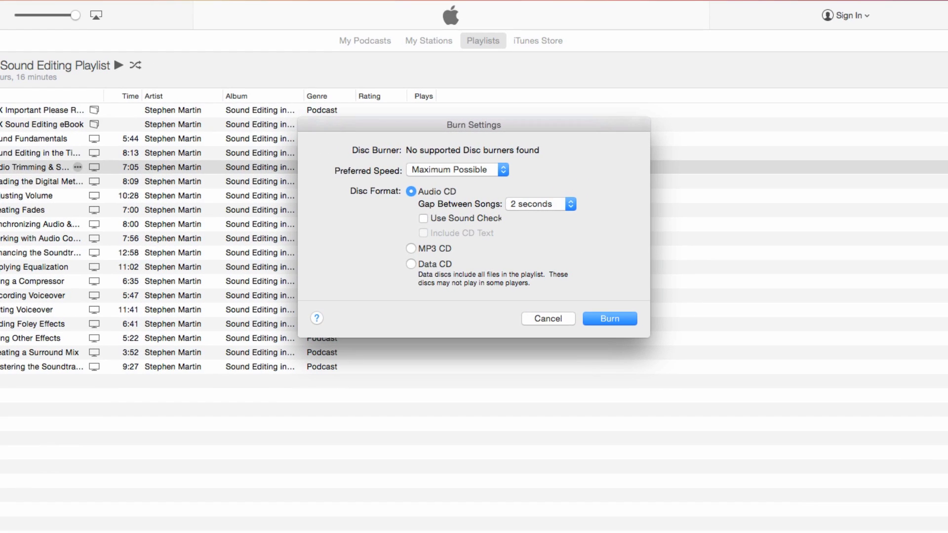
left_click(410, 265)
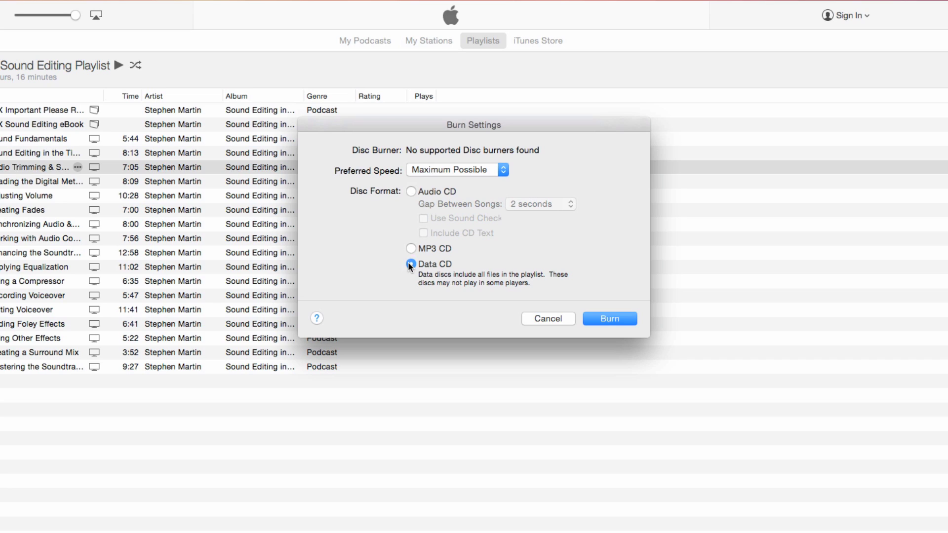
left_click(621, 320)
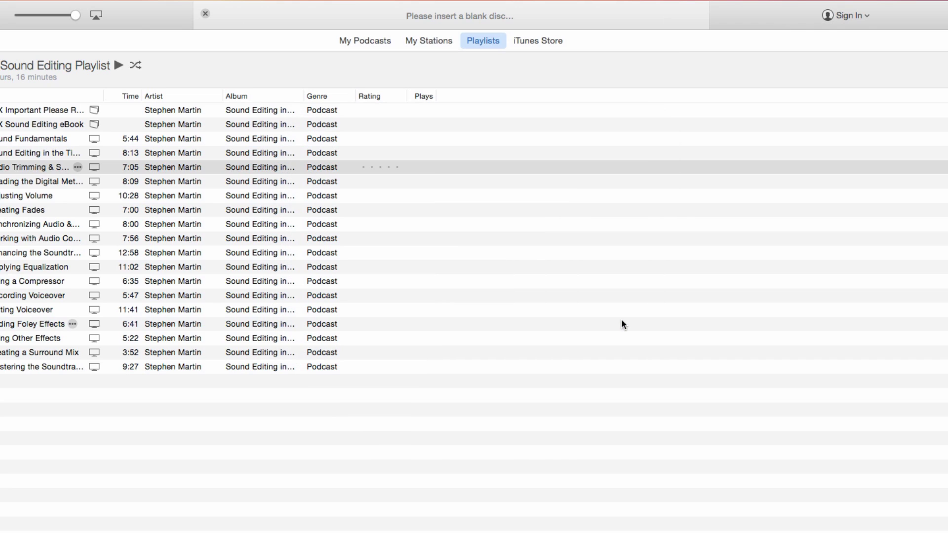